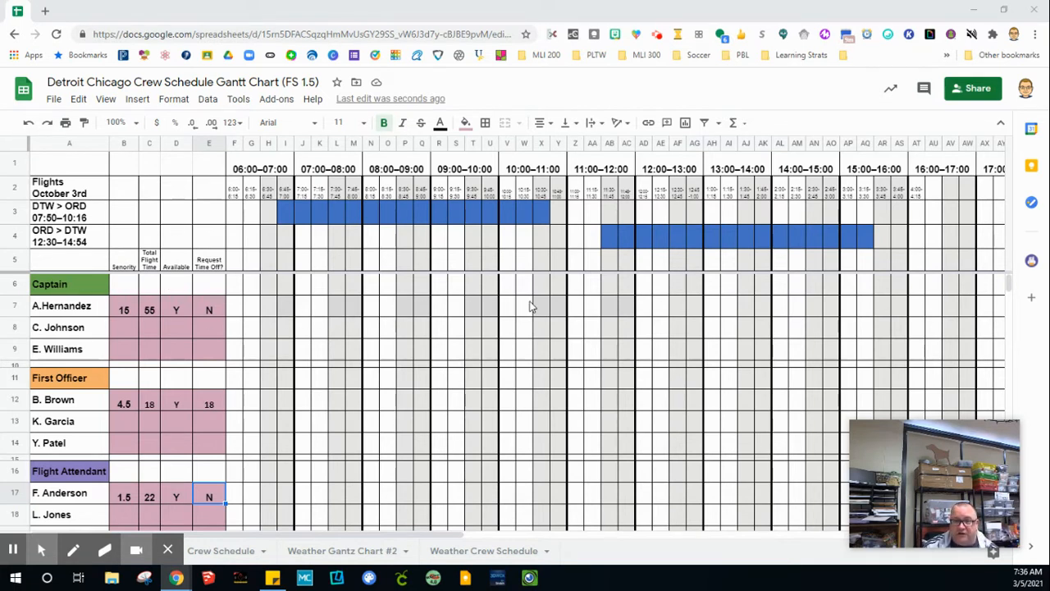
# Insert a space after the initial in the first captain's name in cell A7.
pyautogui.doubleClick(43, 307)
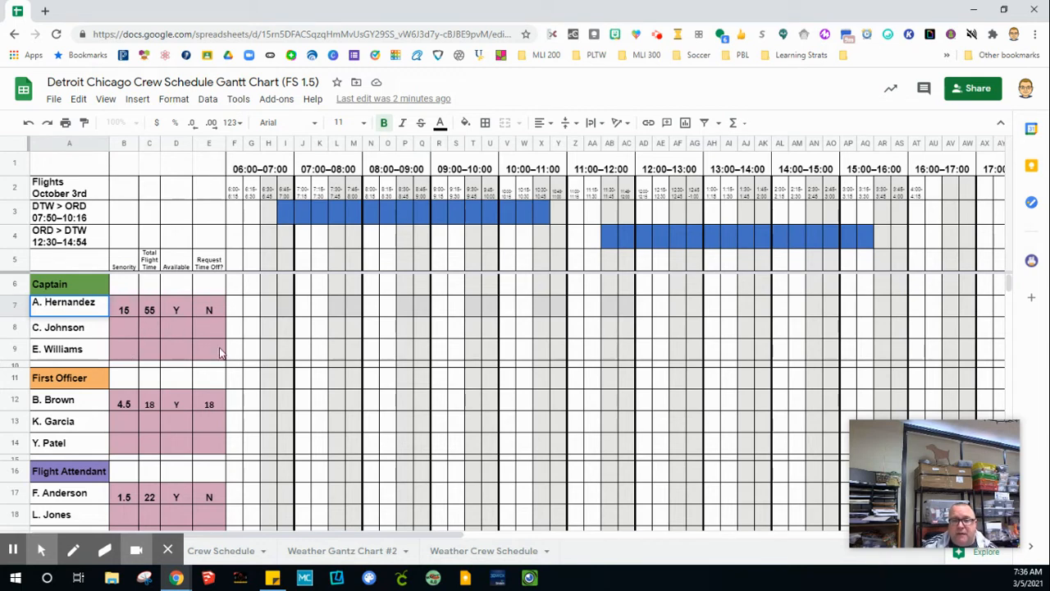
# Compare the Crew Schedule sheet's crew data and scheduling rules with the crew entries on the Gantz Chart #1 sheet.
pyautogui.click(218, 556)
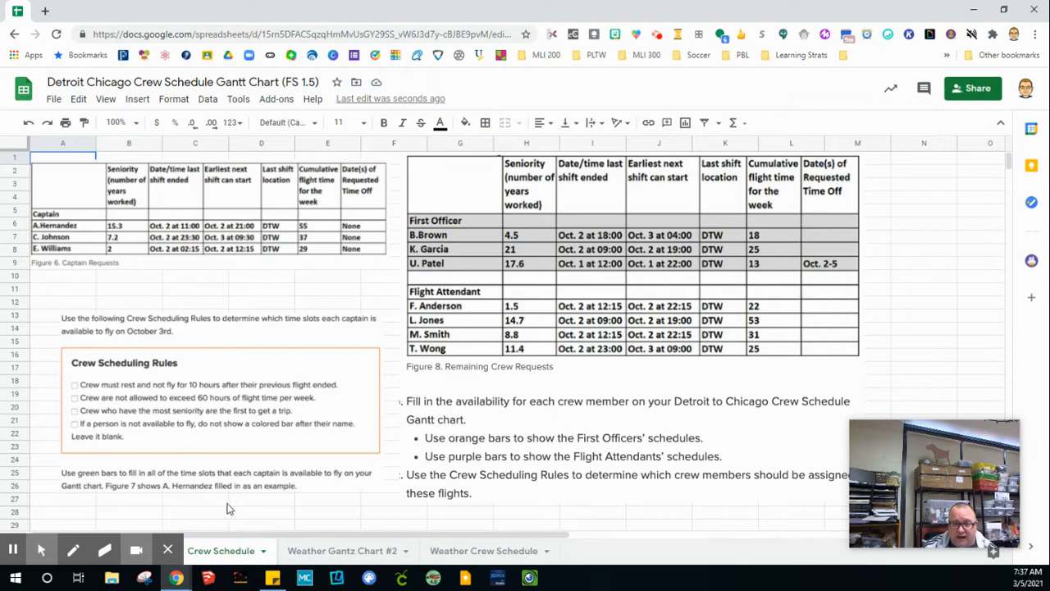
pyautogui.moveTo(172, 550)
pyautogui.click(117, 554)
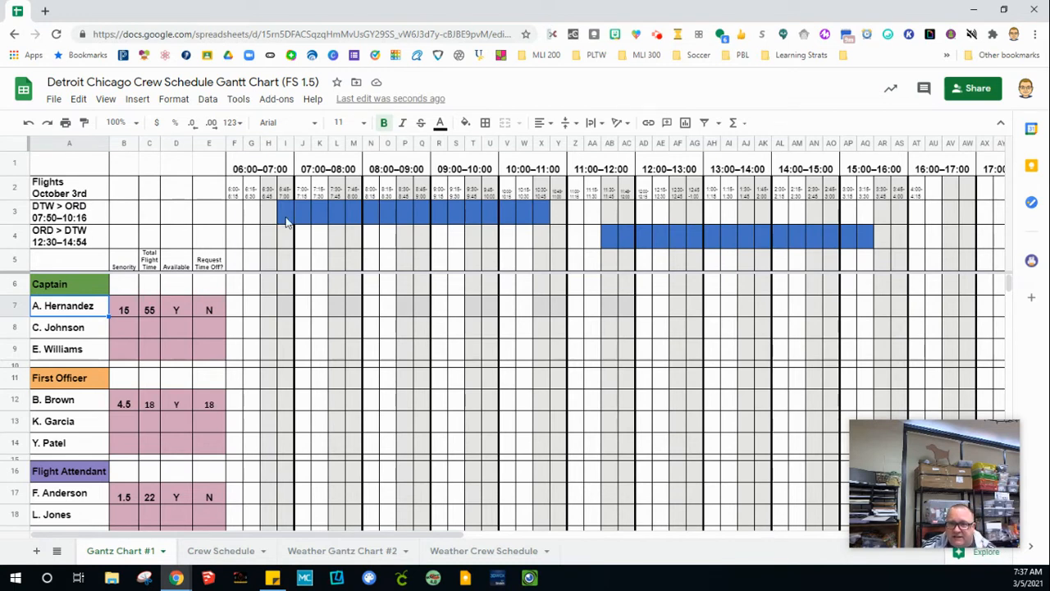
pyautogui.click(202, 558)
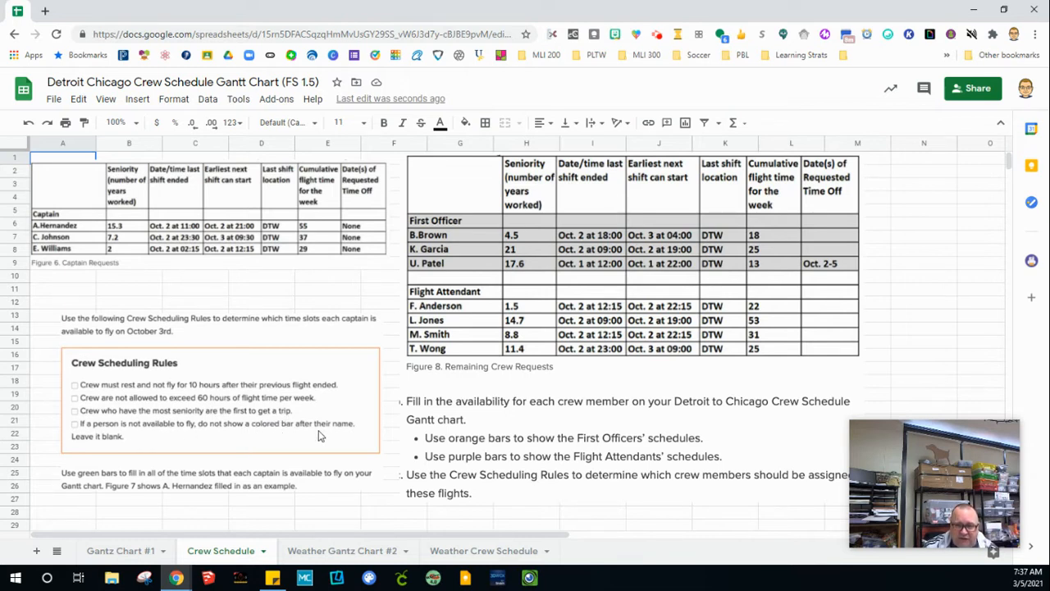
pyautogui.click(123, 550)
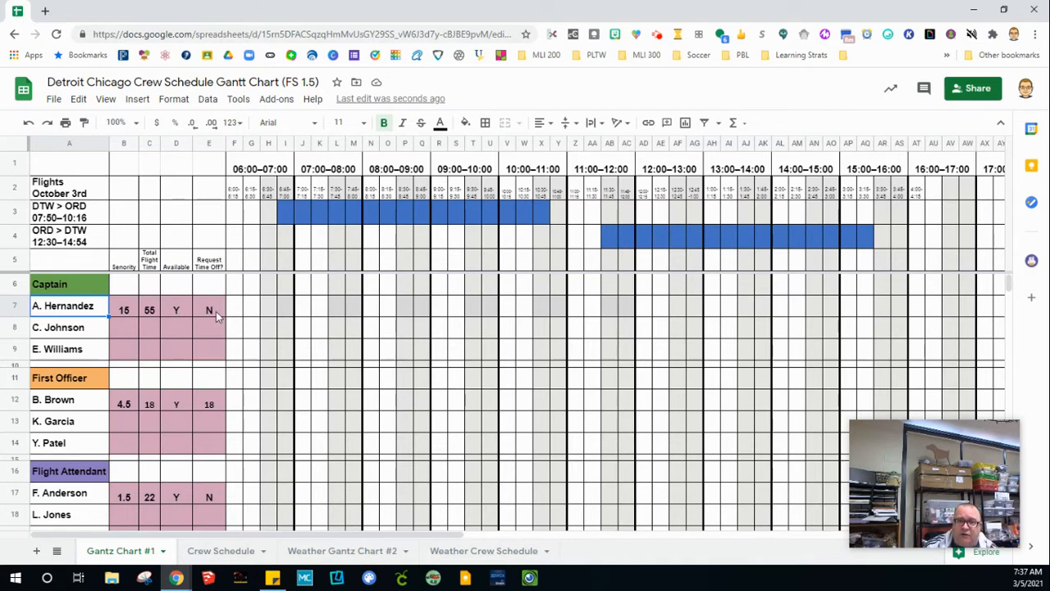
pyautogui.click(212, 547)
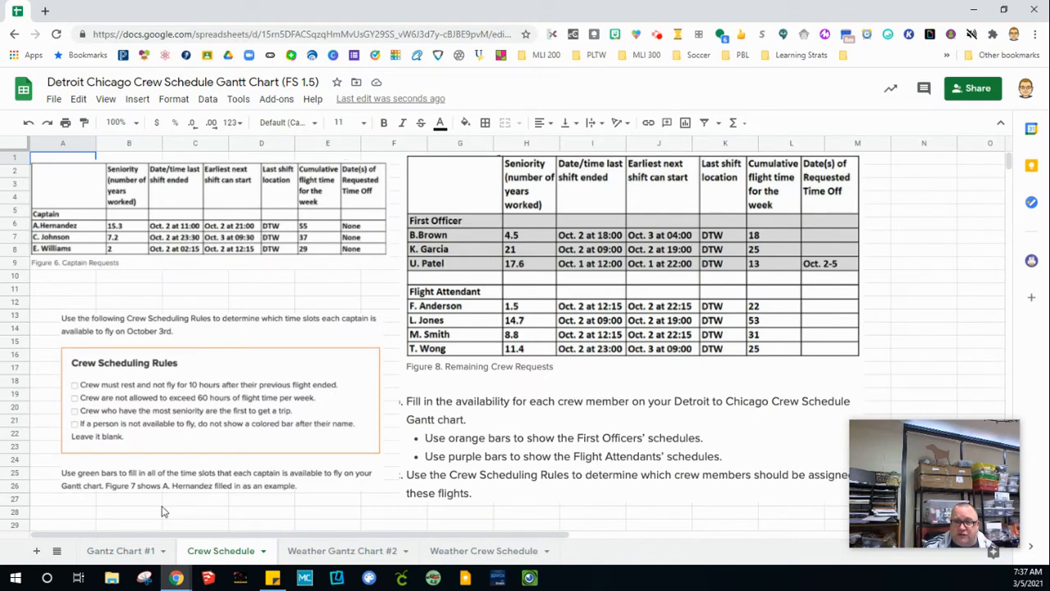
pyautogui.click(116, 551)
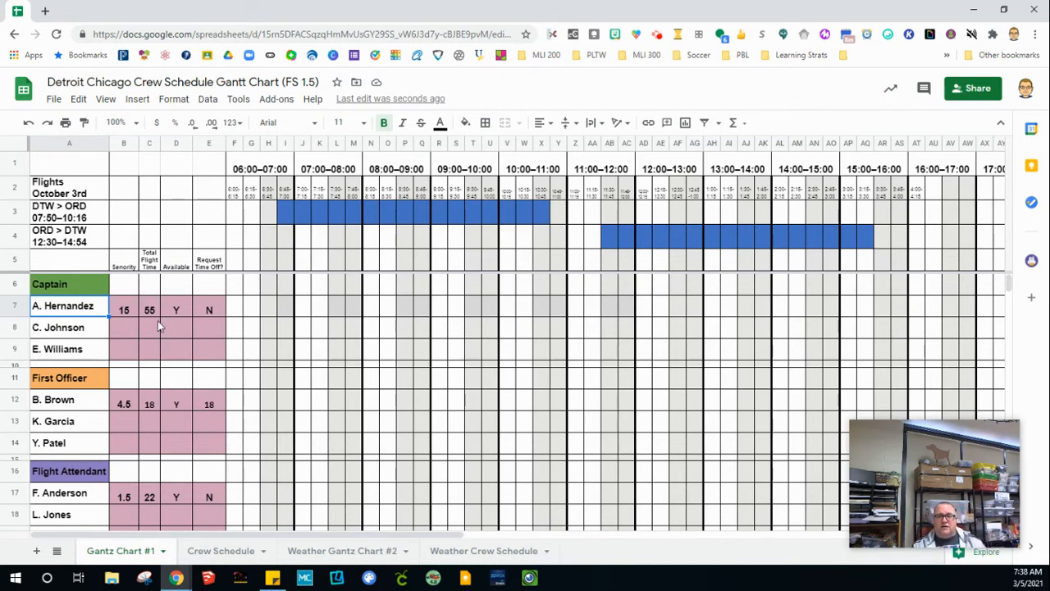
# Fill cells I7:L7 in the first captain's row with green, starting from the 6:45–7:00 slot.
pyautogui.click(264, 311)
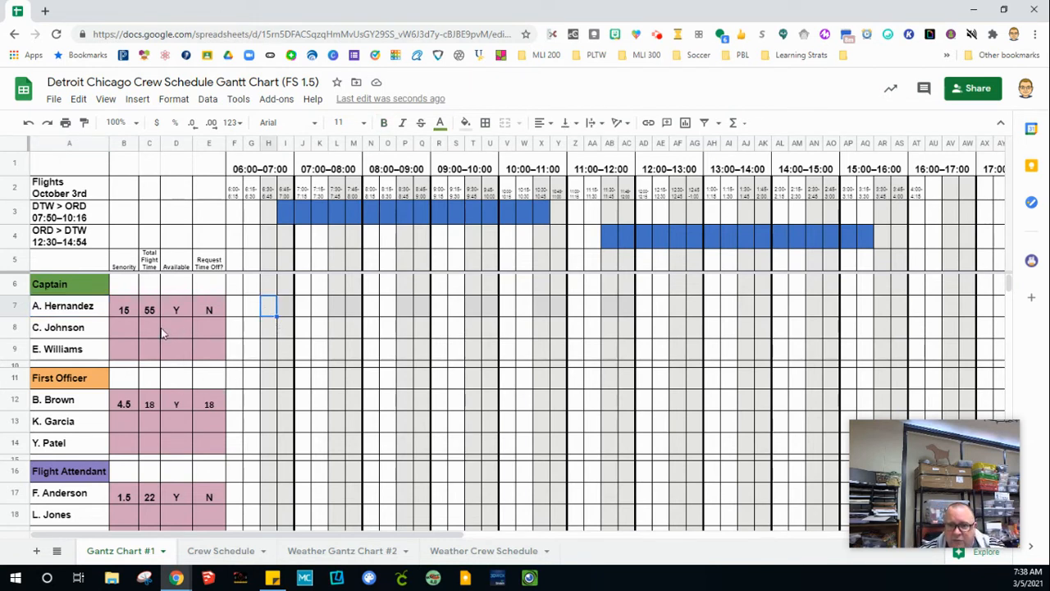
pyautogui.click(287, 308)
pyautogui.click(440, 122)
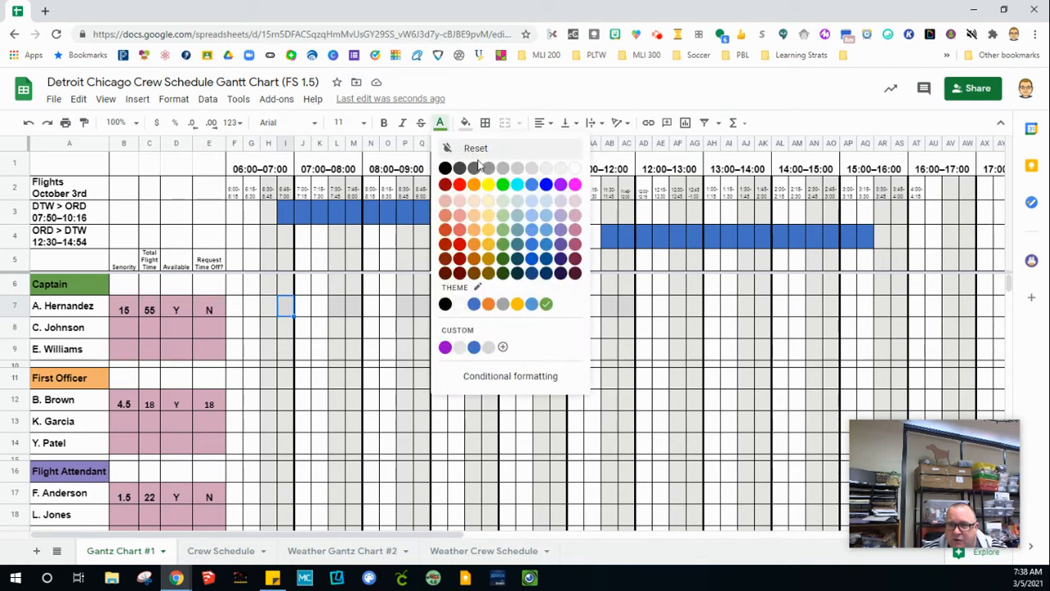
pyautogui.click(503, 248)
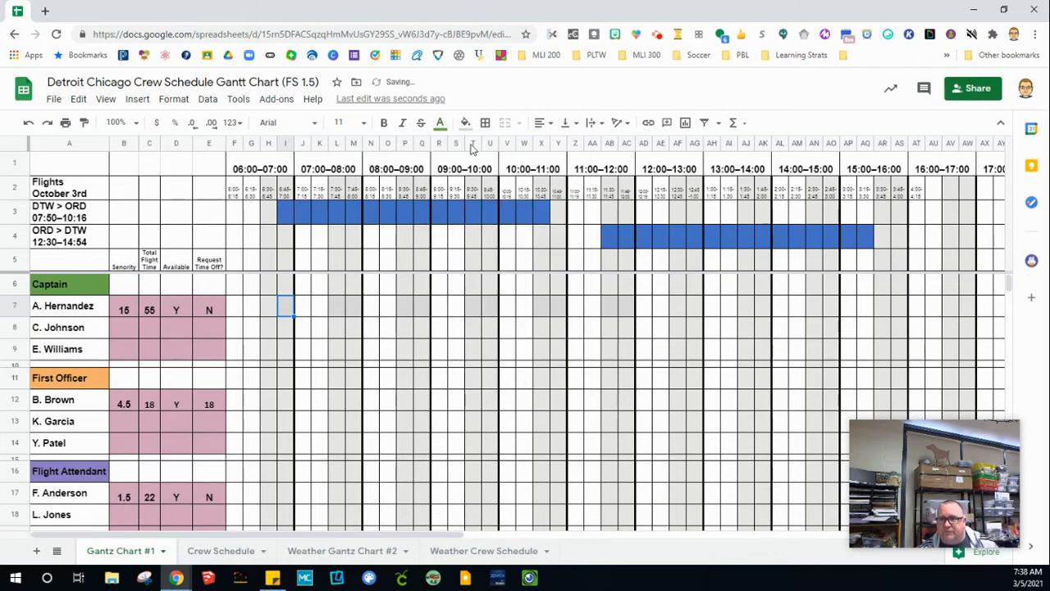
pyautogui.click(465, 122)
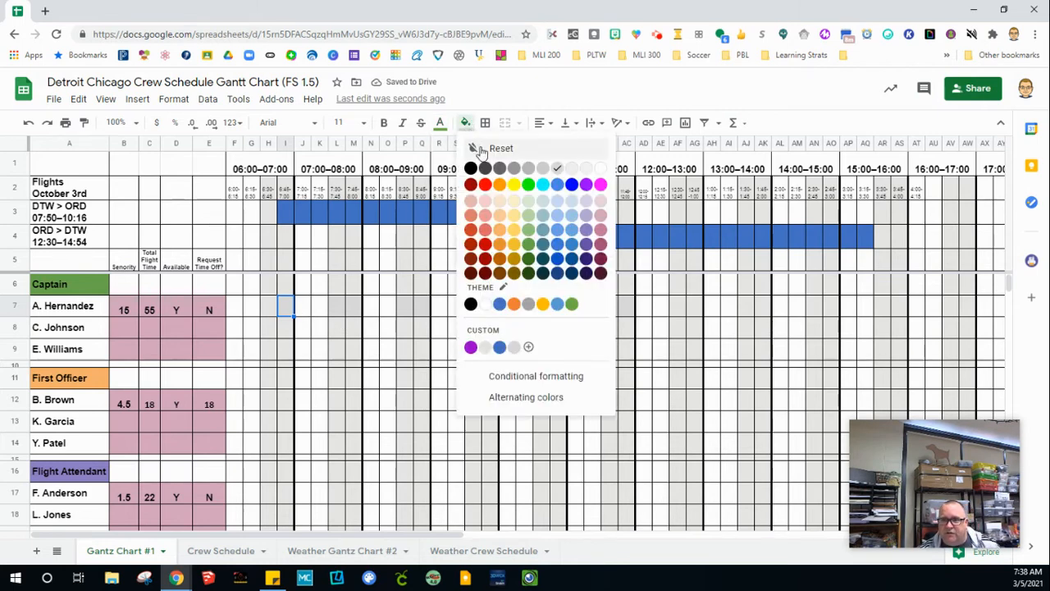
pyautogui.click(529, 244)
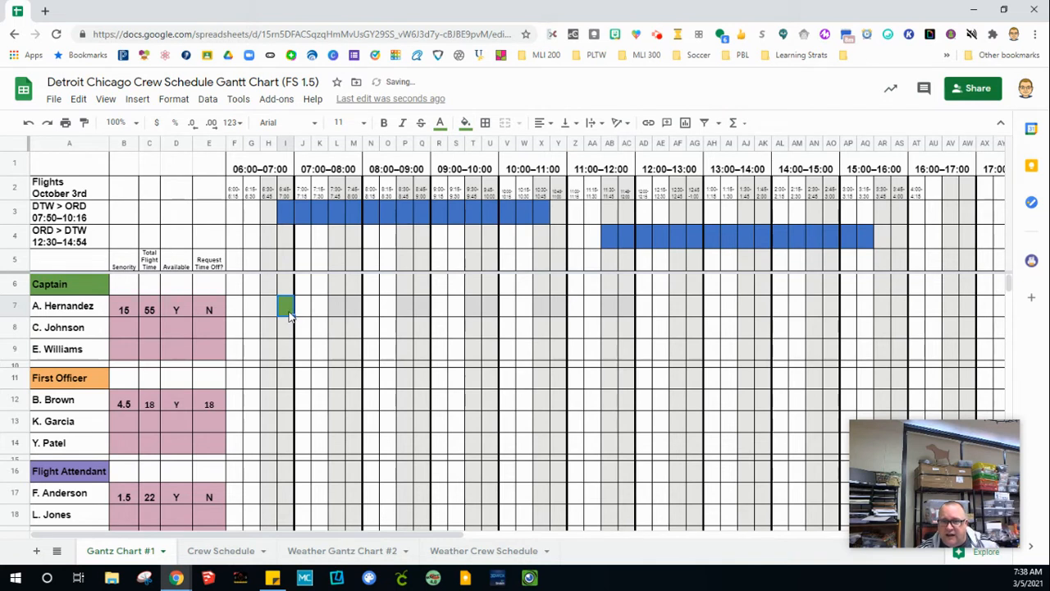
pyautogui.moveTo(289, 316); pyautogui.dragTo(340, 315)
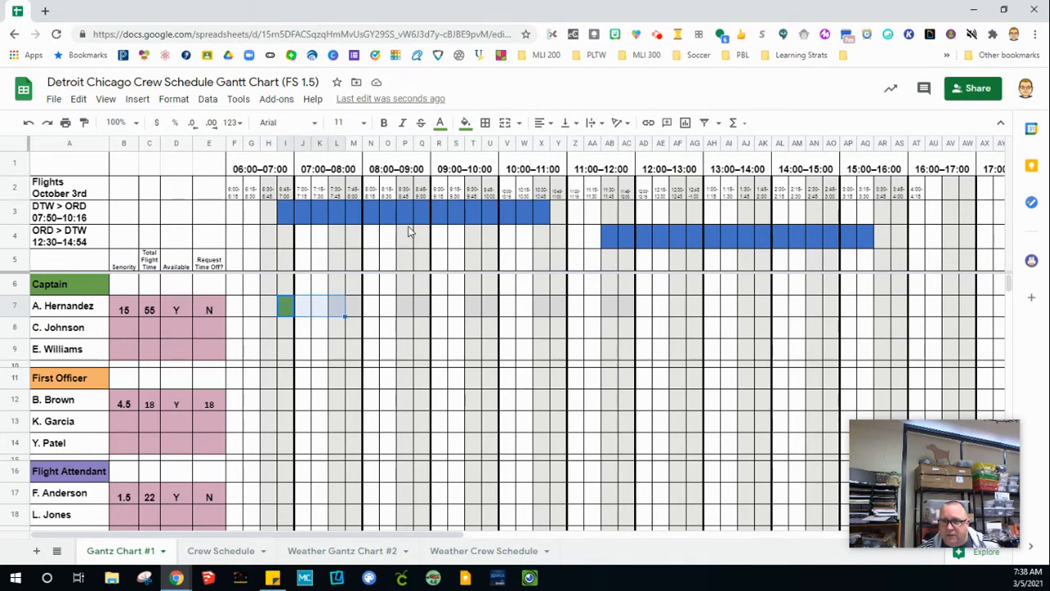
pyautogui.click(465, 122)
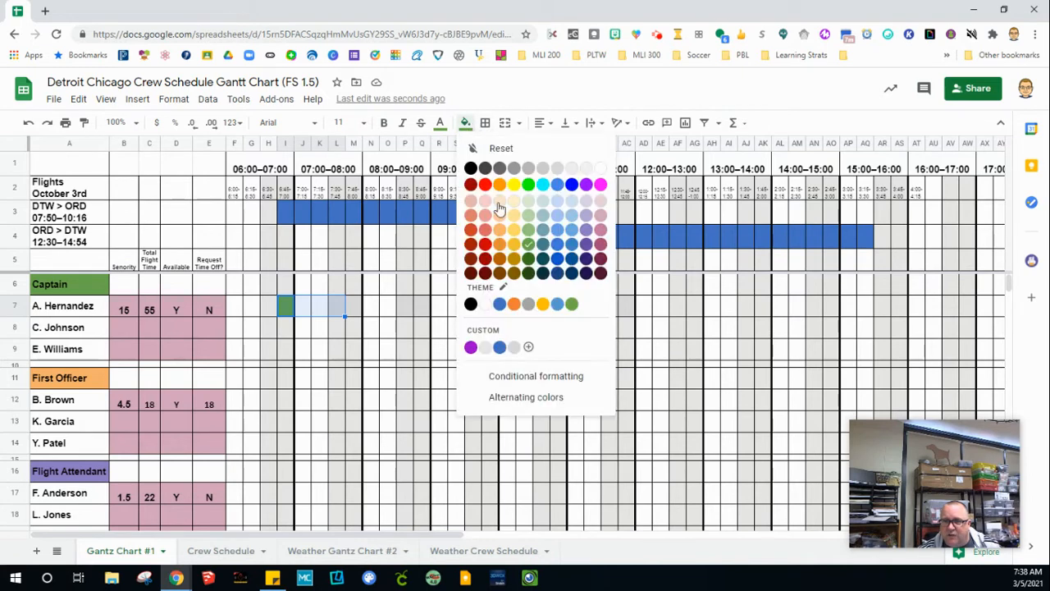
pyautogui.click(528, 244)
# Copy the green fill across M7:X7 for the first flight and into AB7:AE7 for the second flight.
pyautogui.click(355, 310)
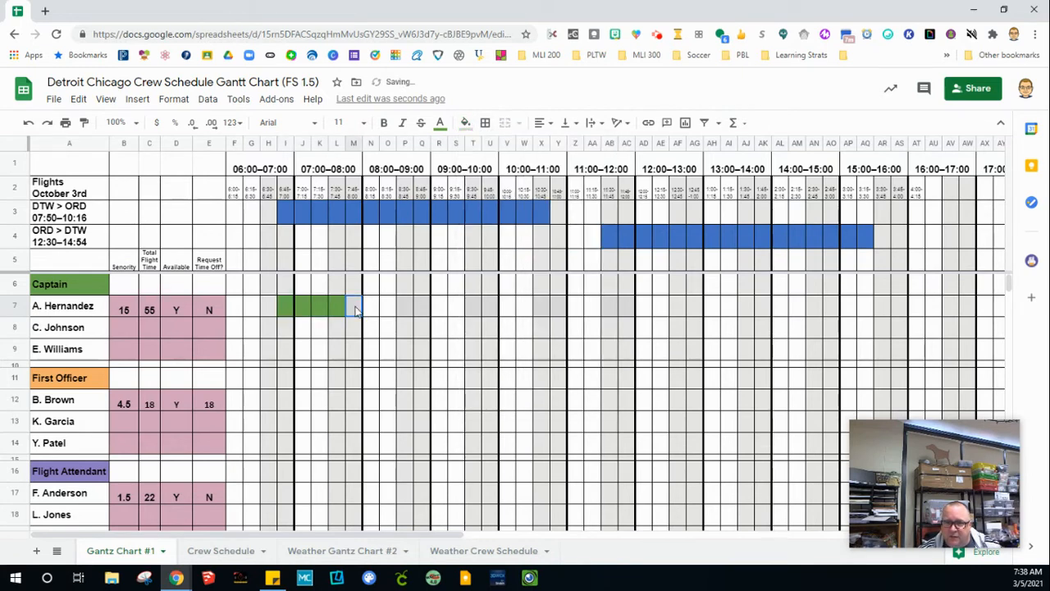
pyautogui.moveTo(355, 310); pyautogui.dragTo(402, 308)
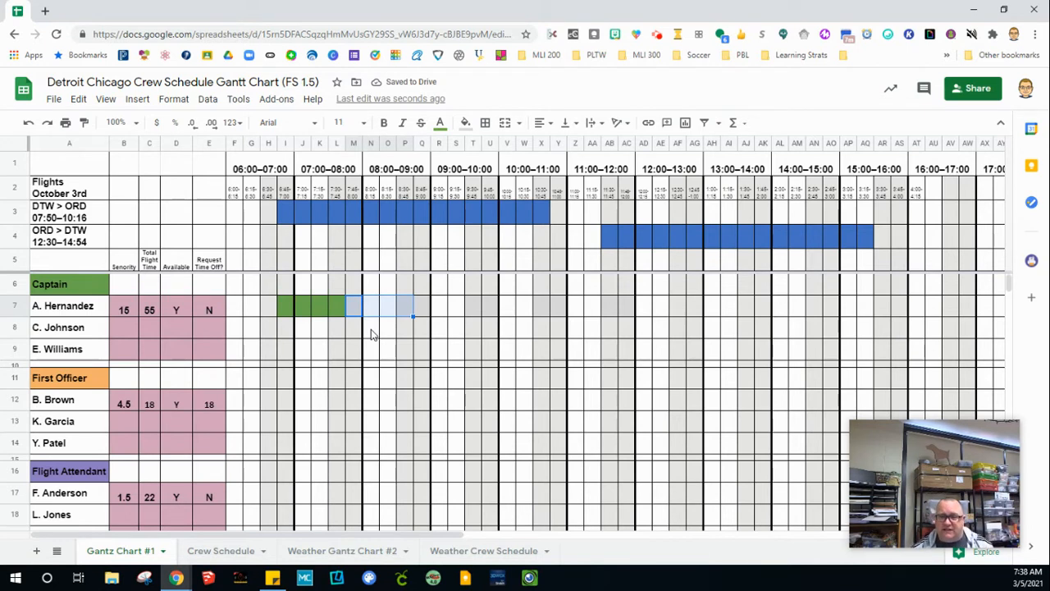
pyautogui.hotkey('ctrl', 'v')
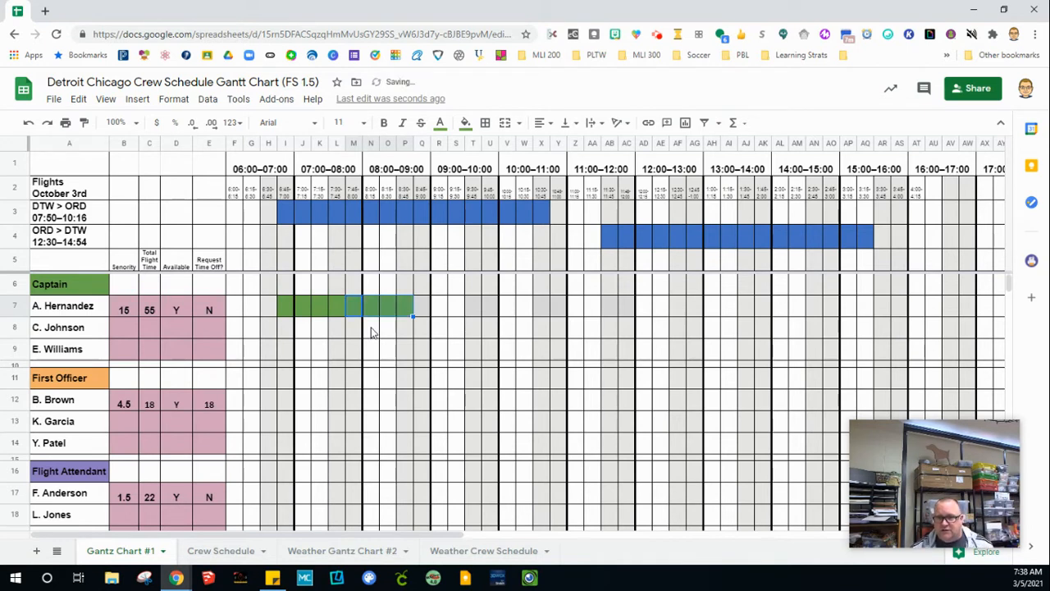
pyautogui.moveTo(424, 311); pyautogui.dragTo(542, 318)
pyautogui.hotkey('ctrl', 'v')
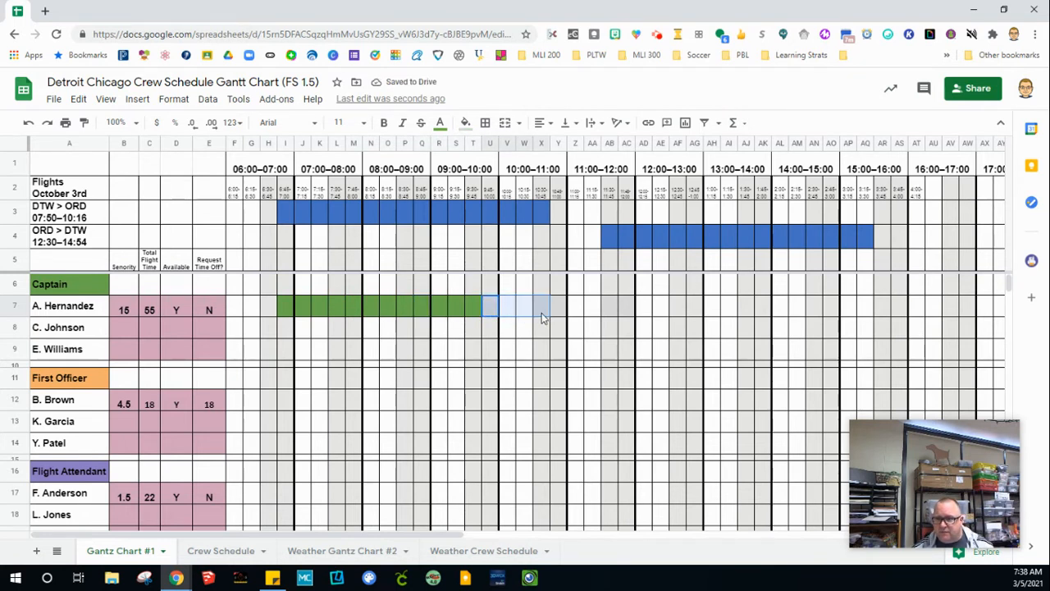
pyautogui.hotkey('ctrl', 'v')
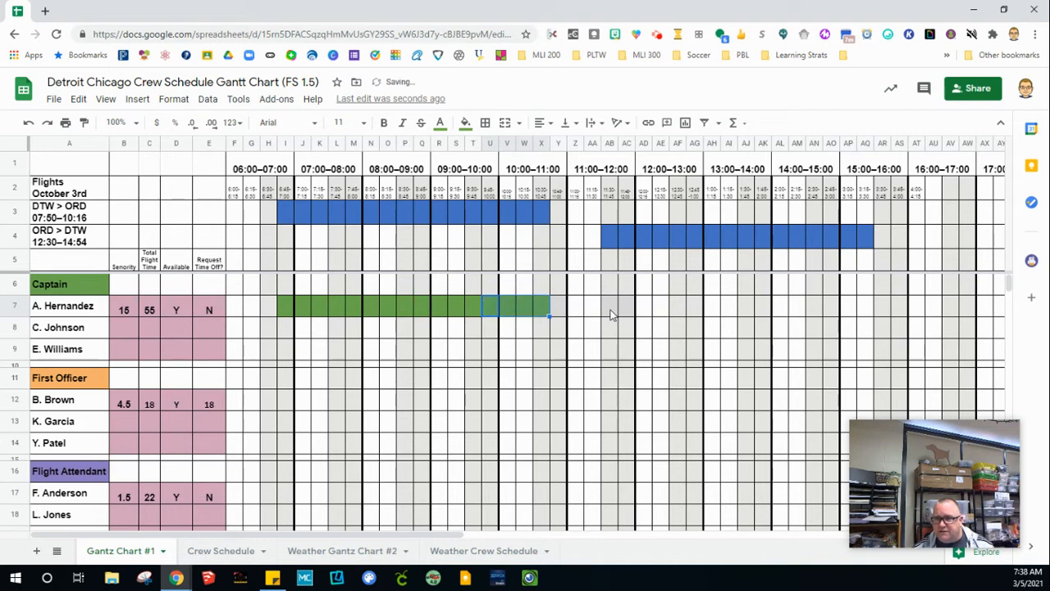
pyautogui.moveTo(611, 314); pyautogui.dragTo(662, 312)
pyautogui.hotkey('ctrl', 'v')
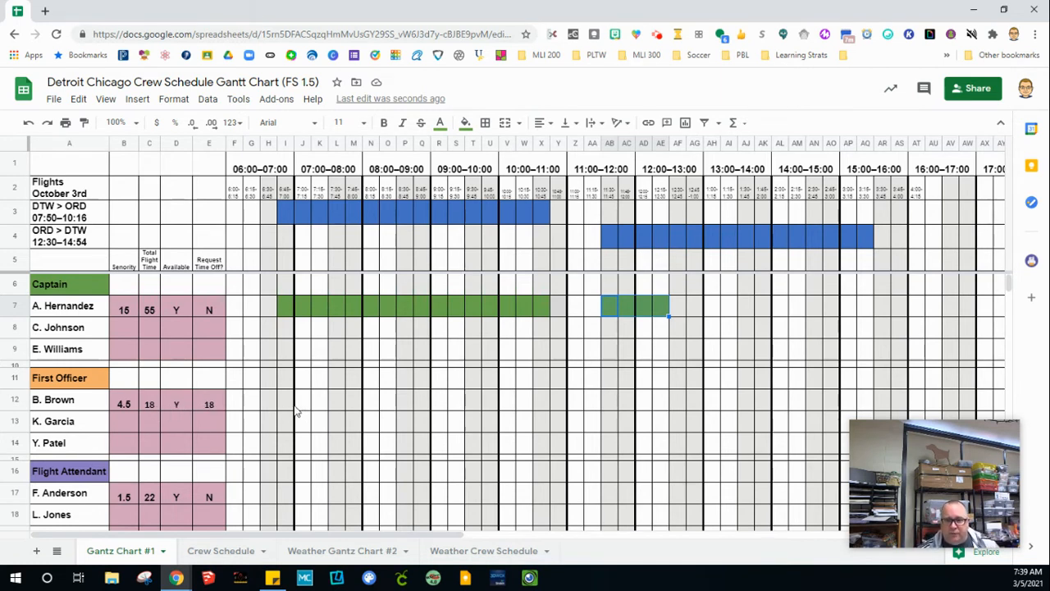
# Fill I12:X12 and AB12:AQ12 in the first listed First Officer's row with orange, matching both flight bars.
pyautogui.moveTo(283, 407); pyautogui.dragTo(539, 403)
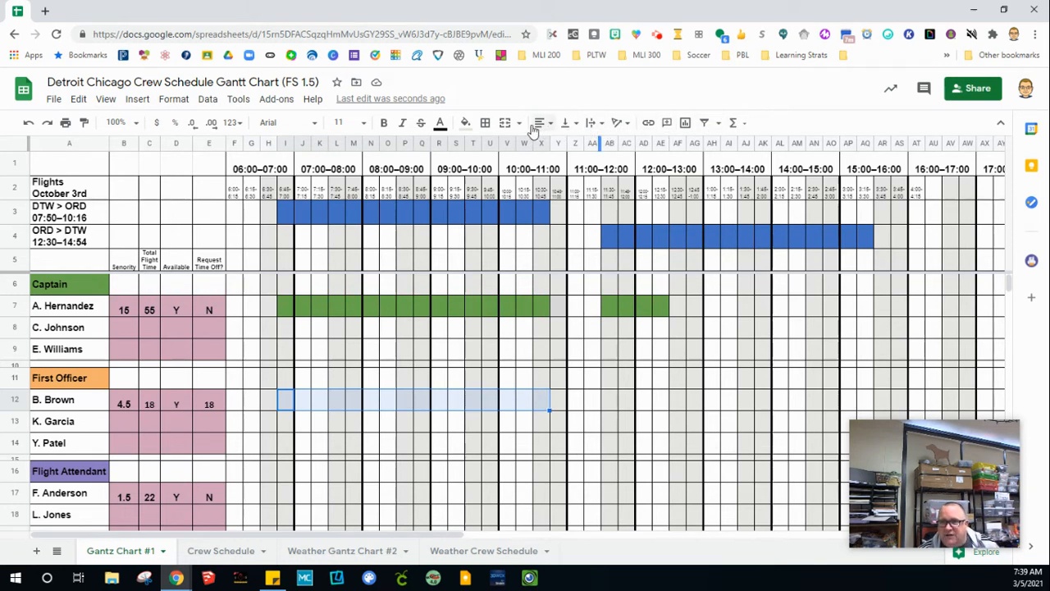
pyautogui.click(466, 123)
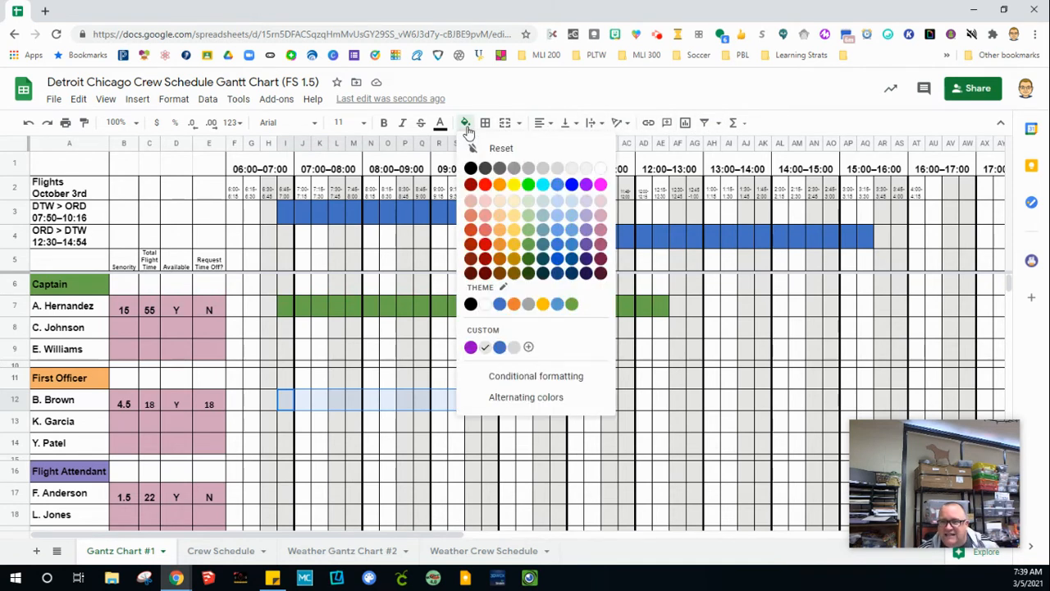
pyautogui.click(504, 244)
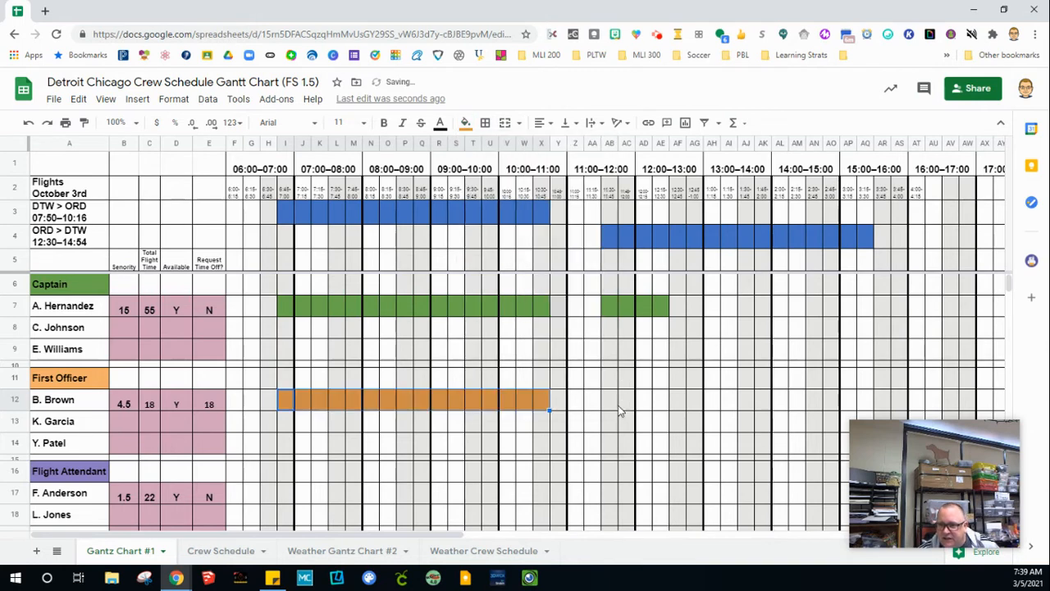
pyautogui.moveTo(615, 403); pyautogui.dragTo(870, 404)
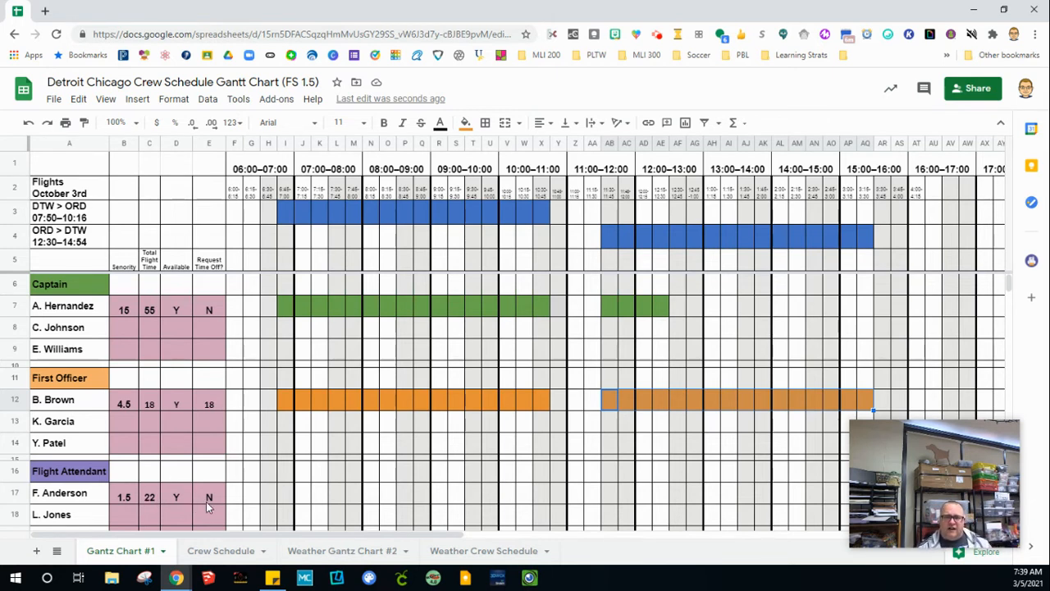
# Fill I17:X17 and AB17:AQ17 in the first flight attendant's row with purple, matching both flight bars.
pyautogui.moveTo(287, 495); pyautogui.dragTo(537, 498)
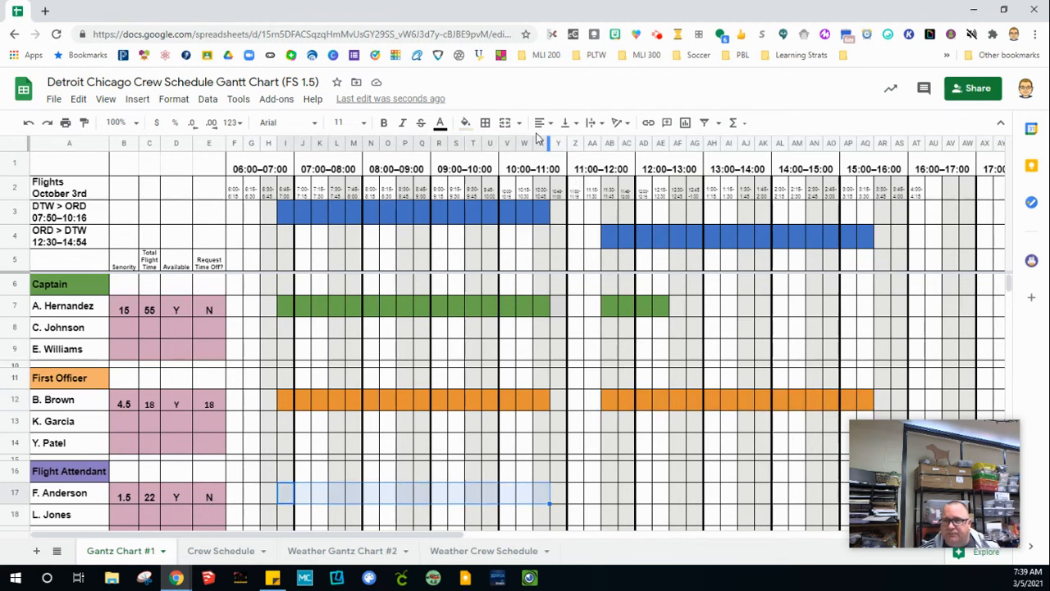
pyautogui.click(465, 122)
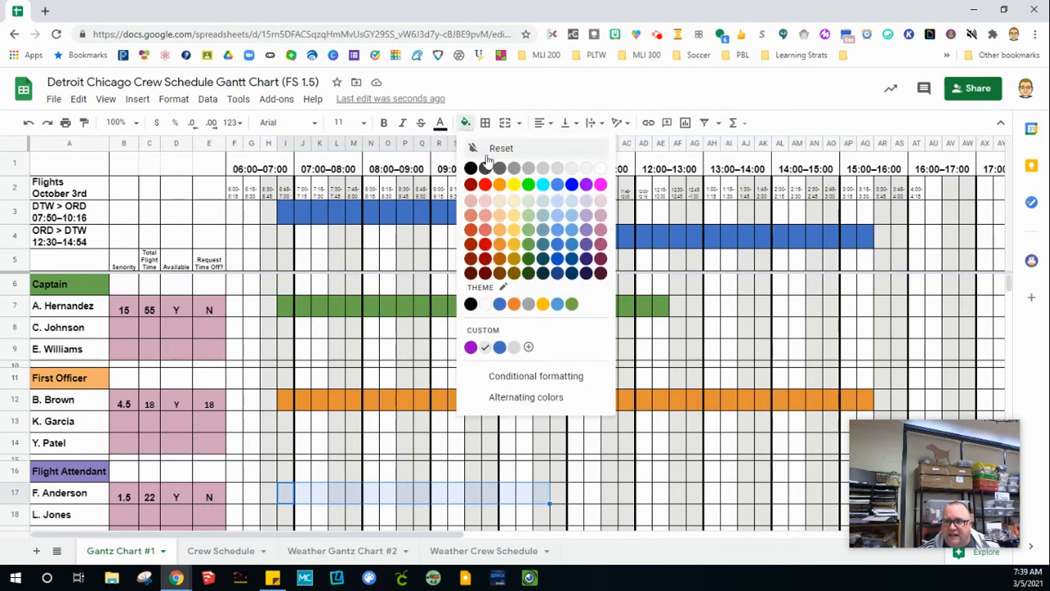
pyautogui.click(586, 235)
pyautogui.moveTo(608, 492); pyautogui.dragTo(849, 492)
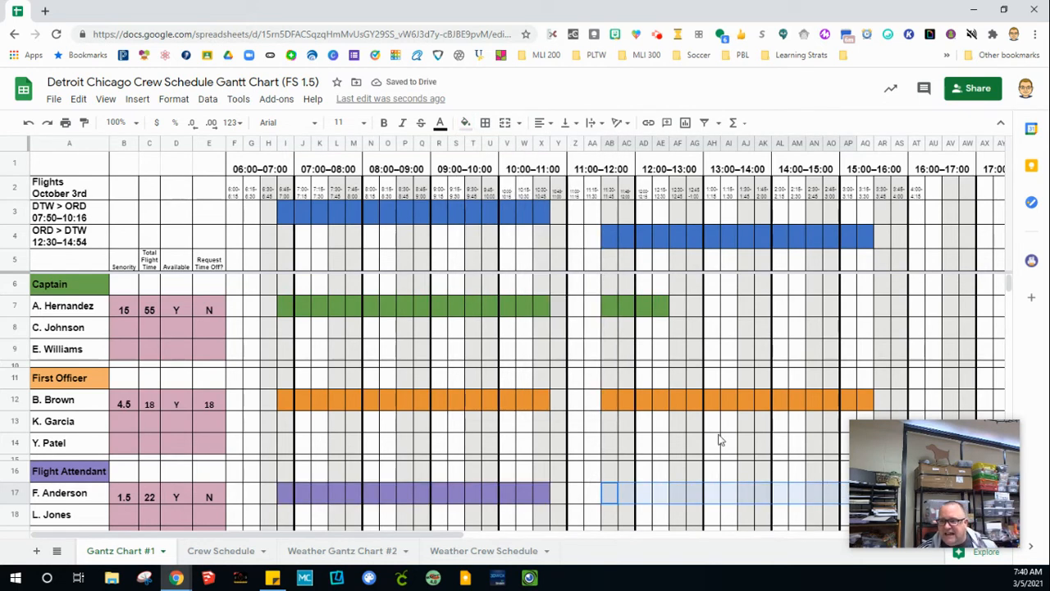
pyautogui.click(465, 123)
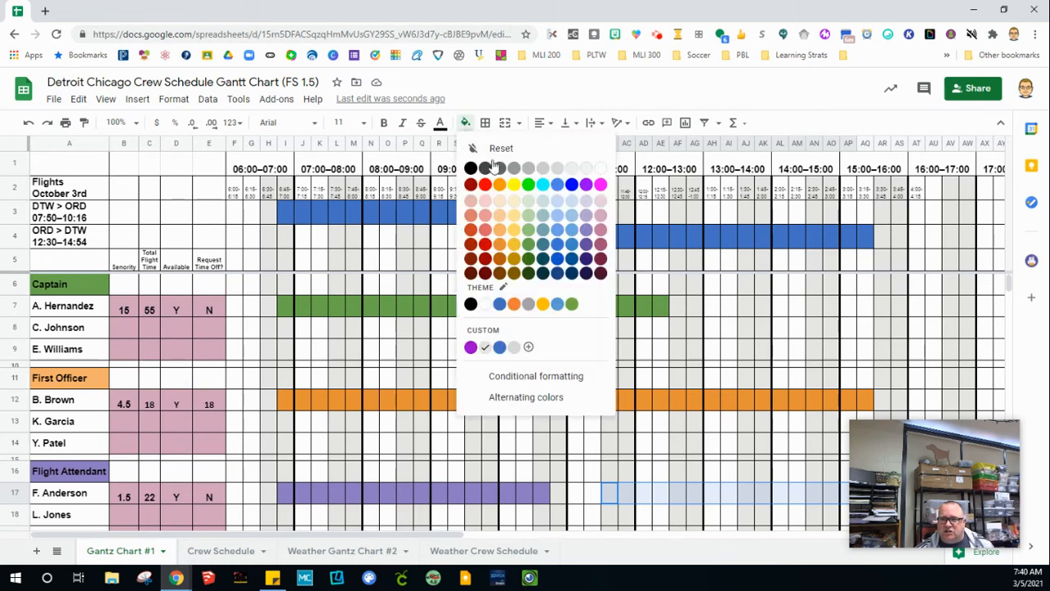
pyautogui.click(586, 236)
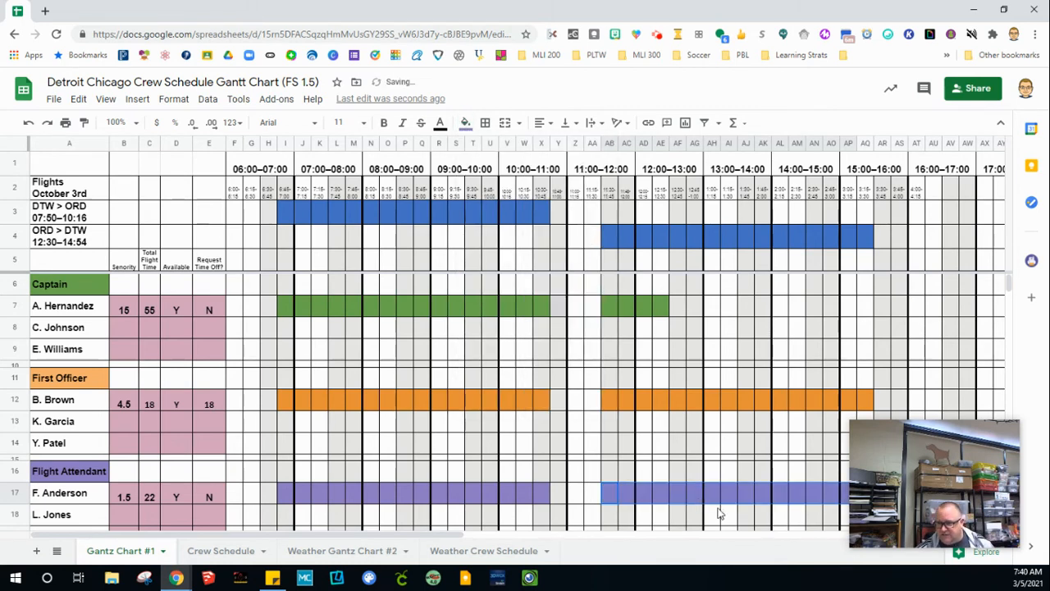
pyautogui.moveTo(910, 431); pyautogui.dragTo(912, 263)
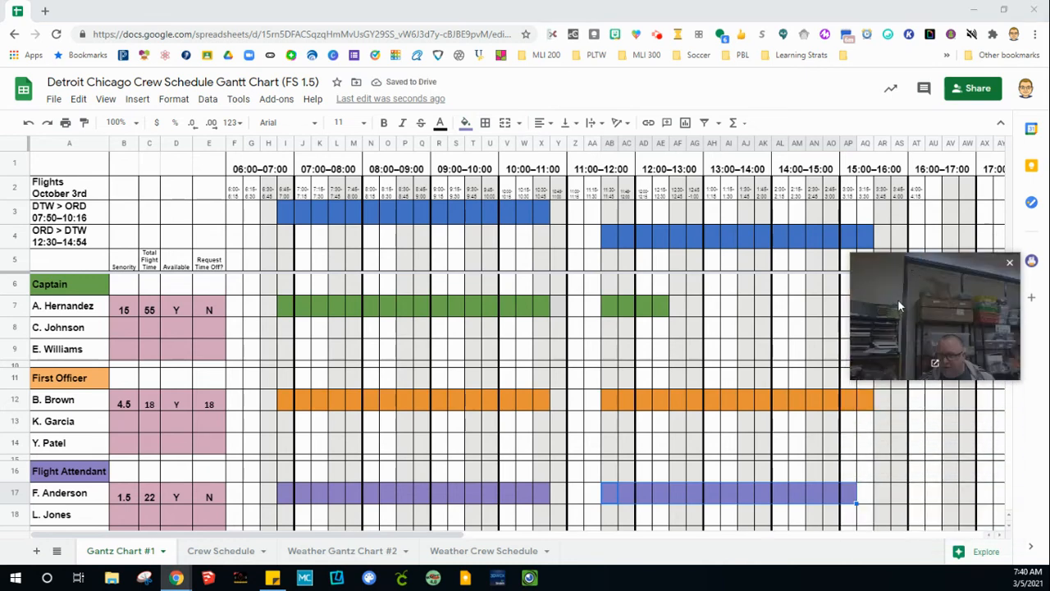
pyautogui.click(868, 497)
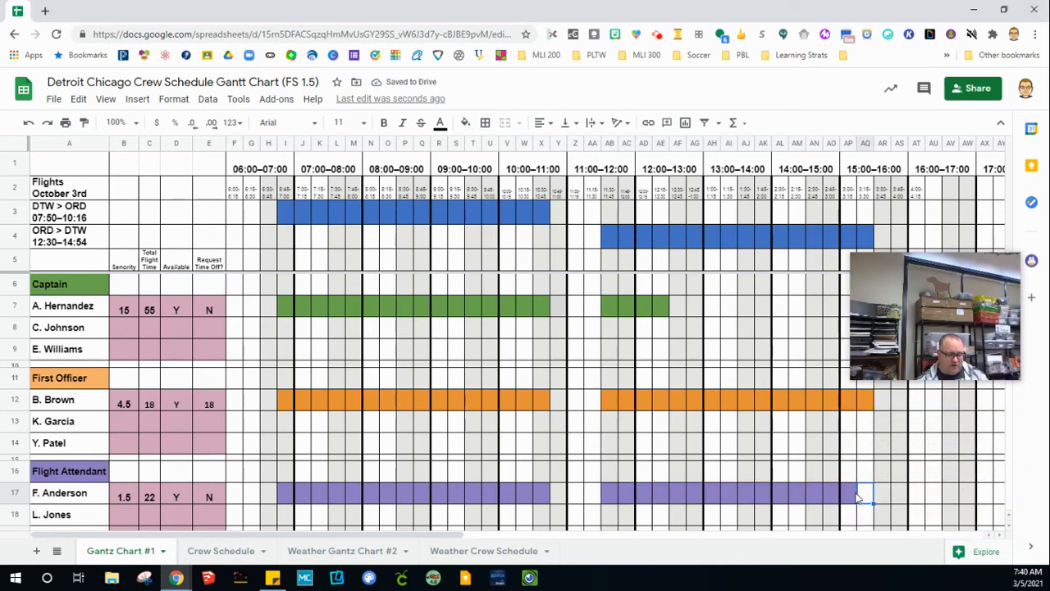
pyautogui.moveTo(924, 286)
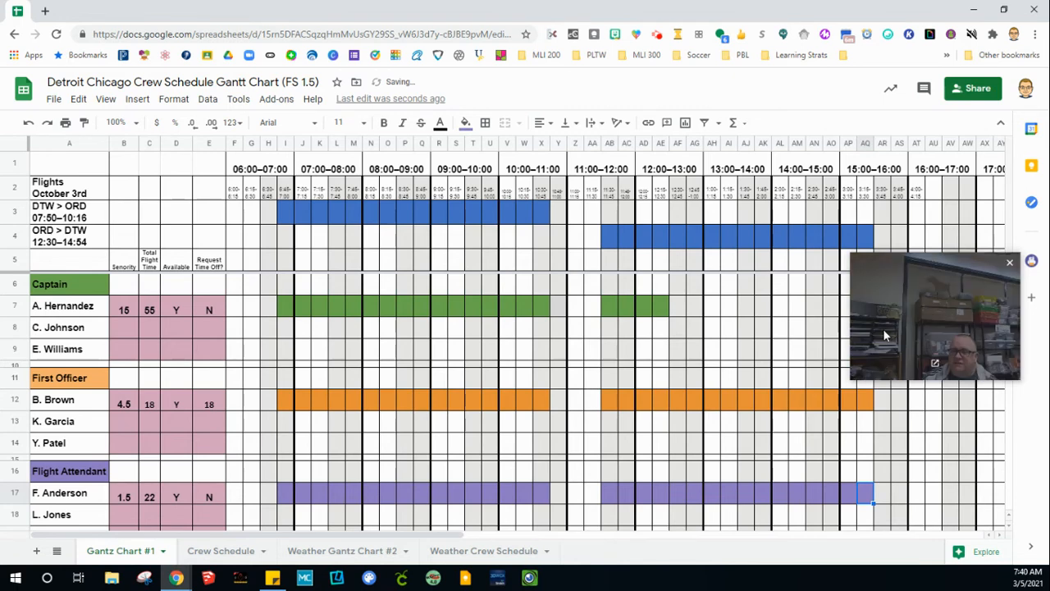
pyautogui.moveTo(924, 285); pyautogui.dragTo(936, 466)
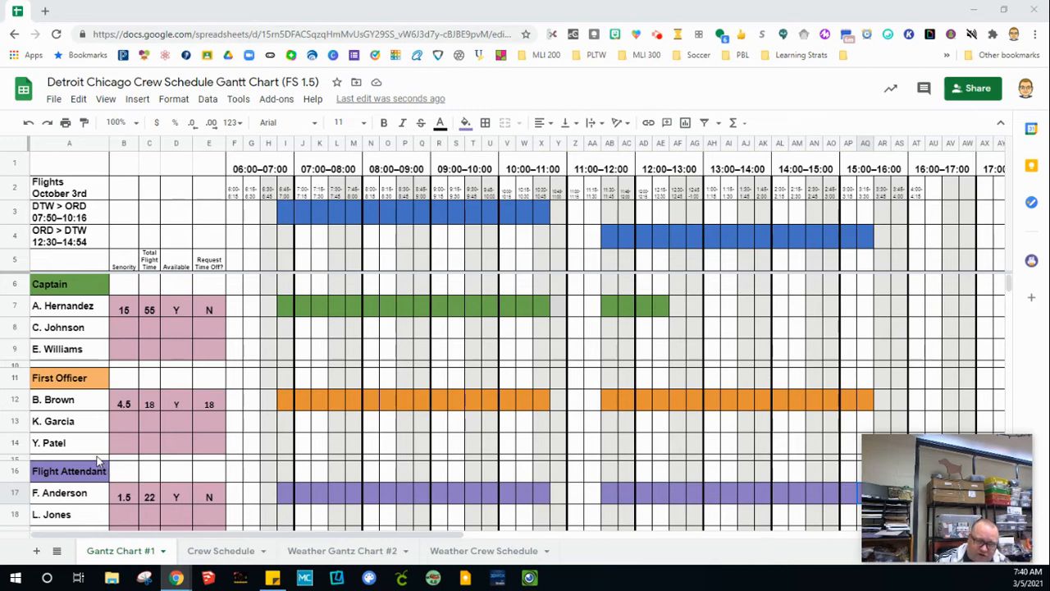
# Review the filled Gantt bars, the remaining flight attendant rows and the scheduling rules below the chart.
pyautogui.scroll(-2, 97, 461)
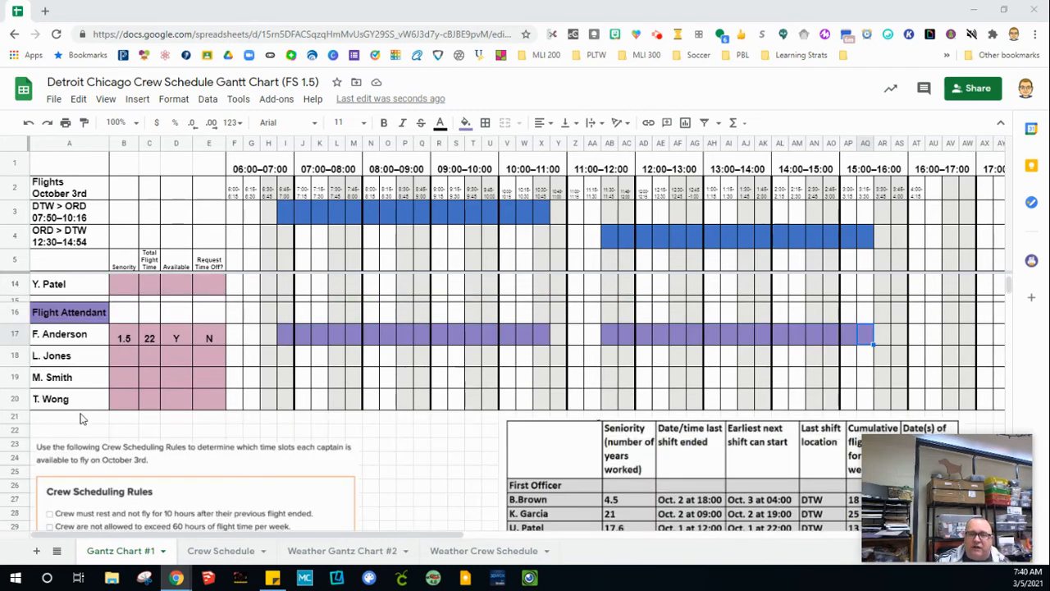
pyautogui.scroll(3, 80, 419)
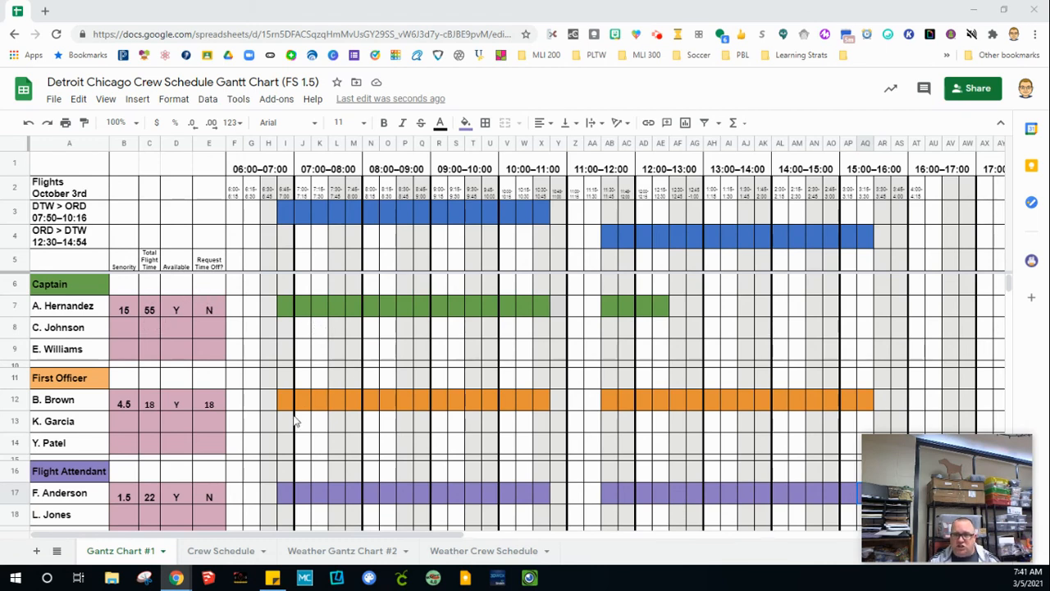
pyautogui.scroll(-3, 364, 457)
pyautogui.scroll(3, 366, 461)
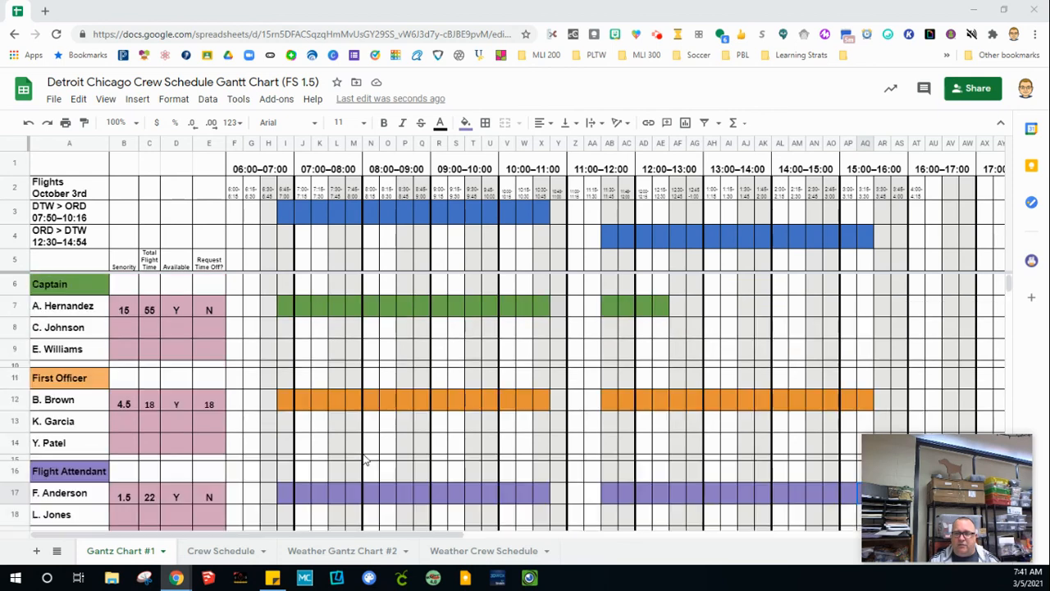
pyautogui.click(118, 555)
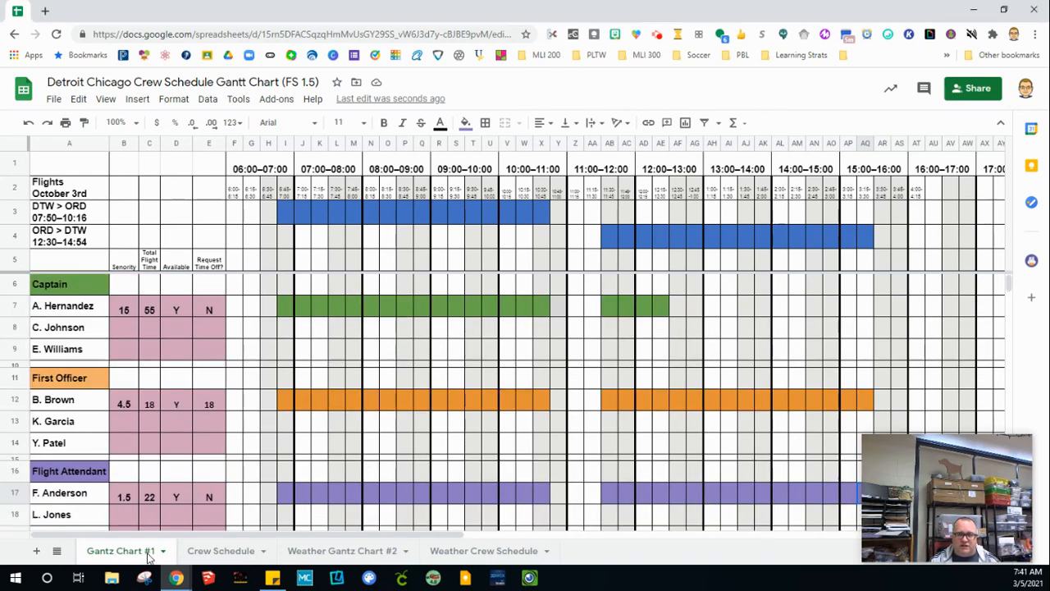
pyautogui.scroll(-3, 214, 470)
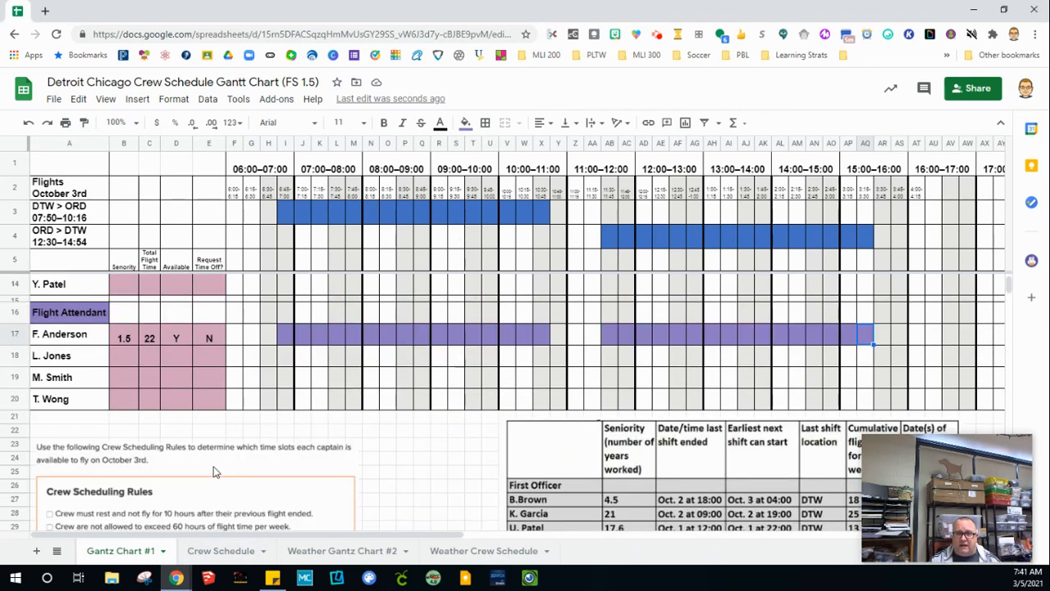
pyautogui.scroll(3, 214, 472)
pyautogui.scroll(-3, 213, 472)
pyautogui.scroll(3, 211, 472)
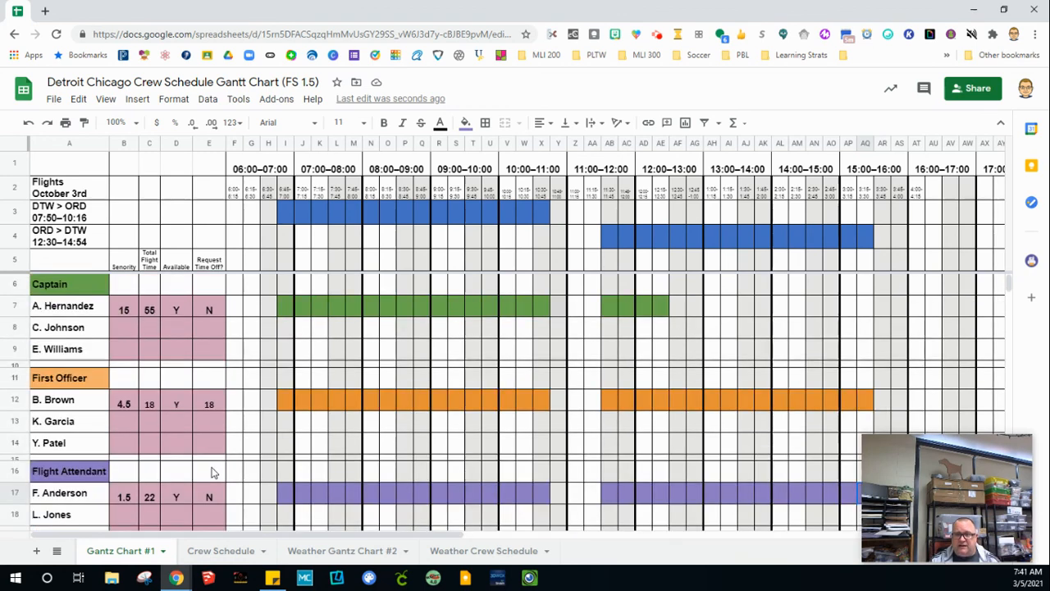